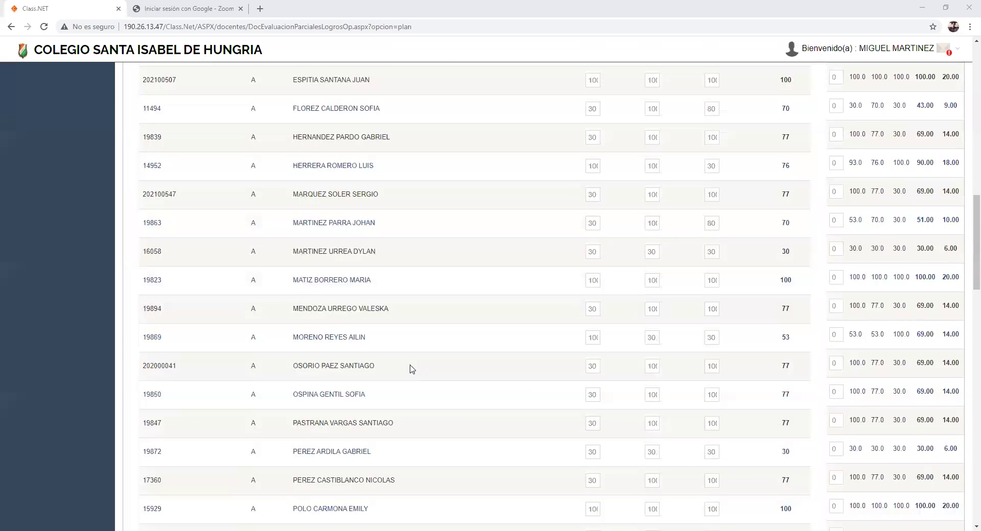
Highlight the student's name in the upper of two adjacent section A rows graded 30, 100 and 80, and frame the first grade in red
scroll(413, 373, "down", 3)
scroll(337, 394, "down", 2)
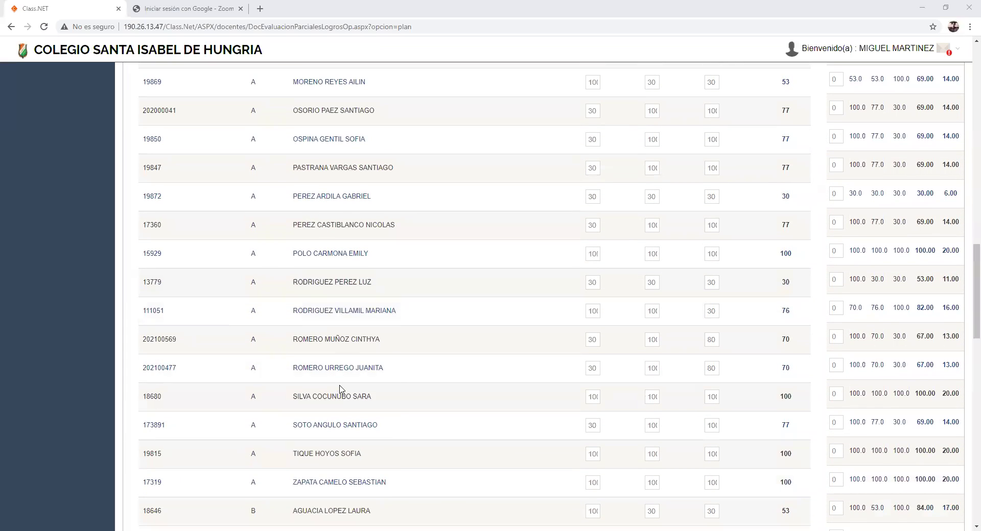
left_click_drag(521, 335, 329, 339)
mouse_move(566, 323)
left_mouse_down()
mouse_move(608, 351)
mouse_move(613, 327)
mouse_move(569, 325)
left_mouse_up()
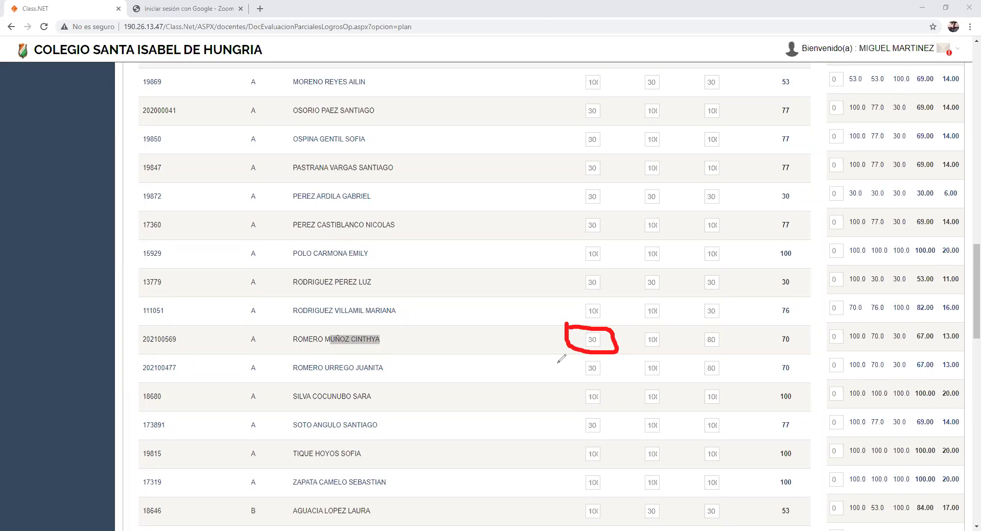
Draw red check marks beside the three grades in the highlighted row and frame the second grade, the third grade and the average
left_click(532, 338)
left_click_drag(533, 340, 583, 278)
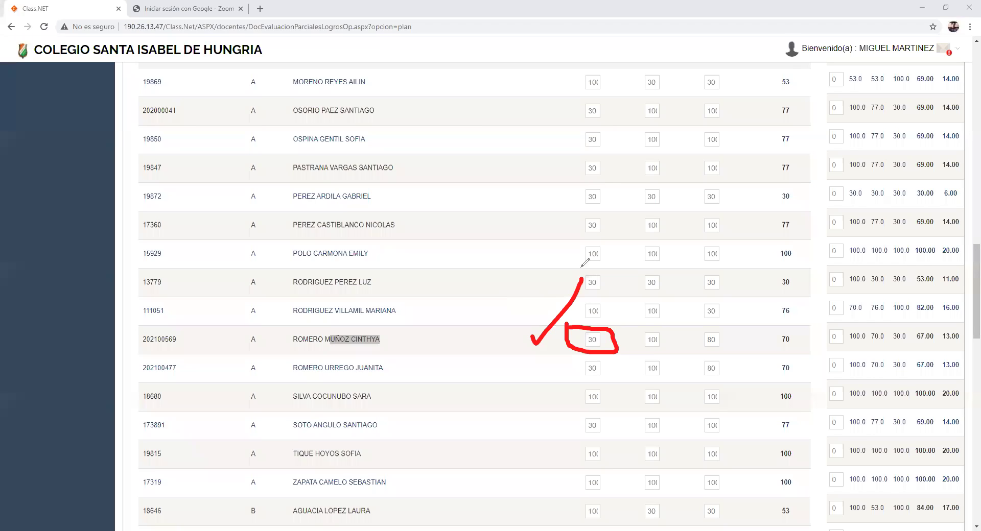
mouse_move(633, 332)
left_mouse_down()
mouse_move(645, 352)
mouse_move(675, 341)
mouse_move(664, 324)
mouse_move(633, 330)
left_mouse_up()
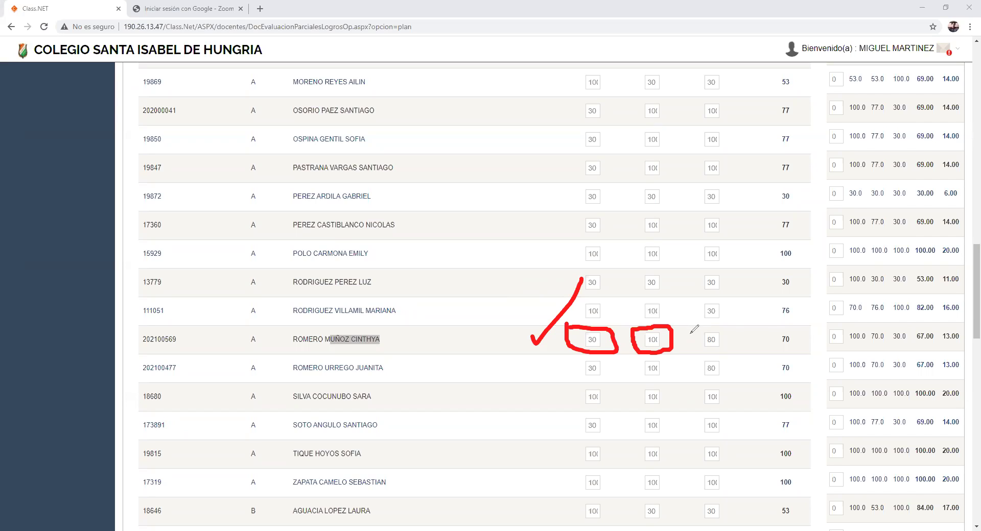
mouse_move(674, 330)
left_mouse_down()
mouse_move(680, 342)
mouse_move(687, 317)
left_mouse_up()
mouse_move(732, 324)
left_mouse_down()
mouse_move(704, 325)
mouse_move(690, 350)
mouse_move(725, 353)
mouse_move(737, 341)
mouse_move(731, 322)
left_mouse_up()
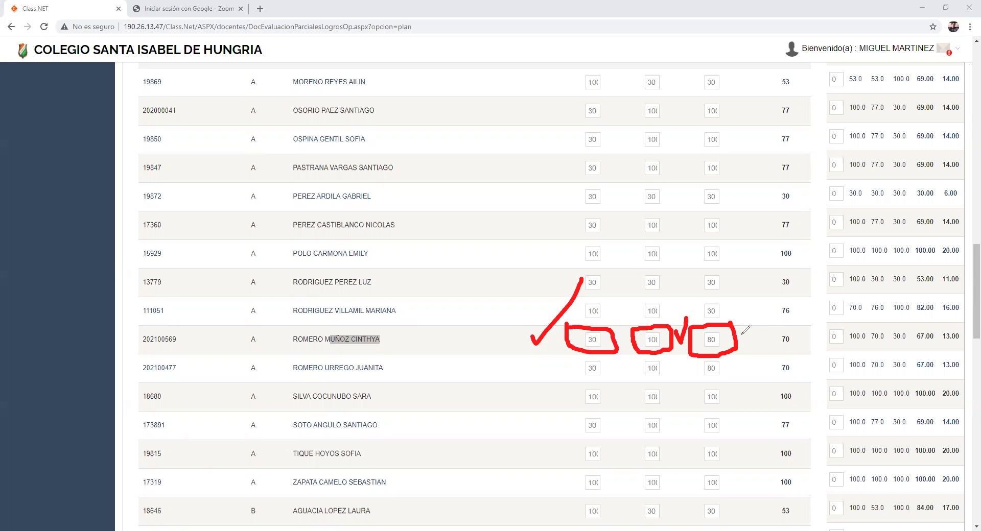
left_click_drag(742, 331, 752, 328)
mouse_move(775, 327)
left_mouse_down()
mouse_move(776, 352)
mouse_move(797, 323)
mouse_move(778, 323)
left_mouse_up()
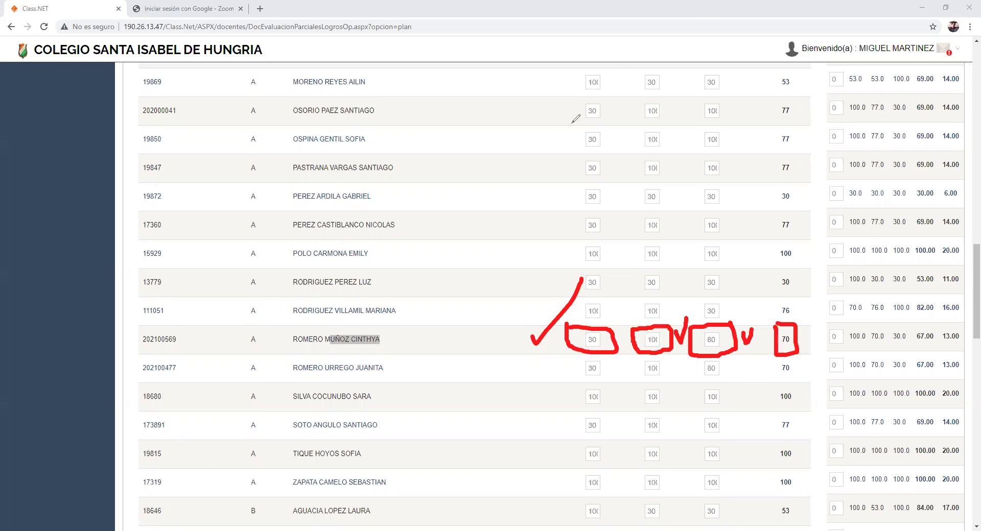
Clear all red annotations and frame only the first grade of 30 in the highlighted student's row again
key("e")
mouse_move(555, 326)
left_mouse_down()
mouse_move(583, 354)
mouse_move(611, 351)
mouse_move(568, 329)
left_mouse_up()
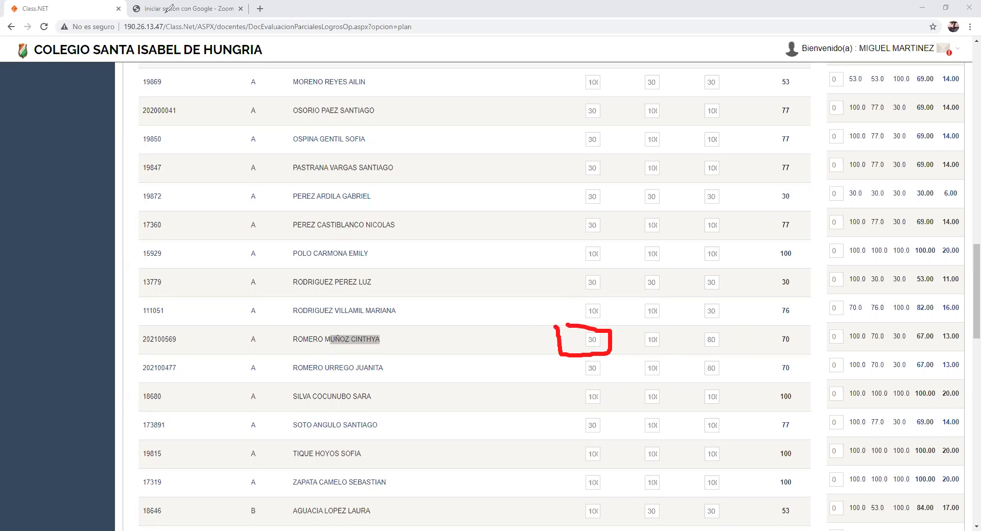
Open normaclic.com/init/menu.html in a new browser tab and go to the Maestros login page
left_click(260, 9)
type("norma")
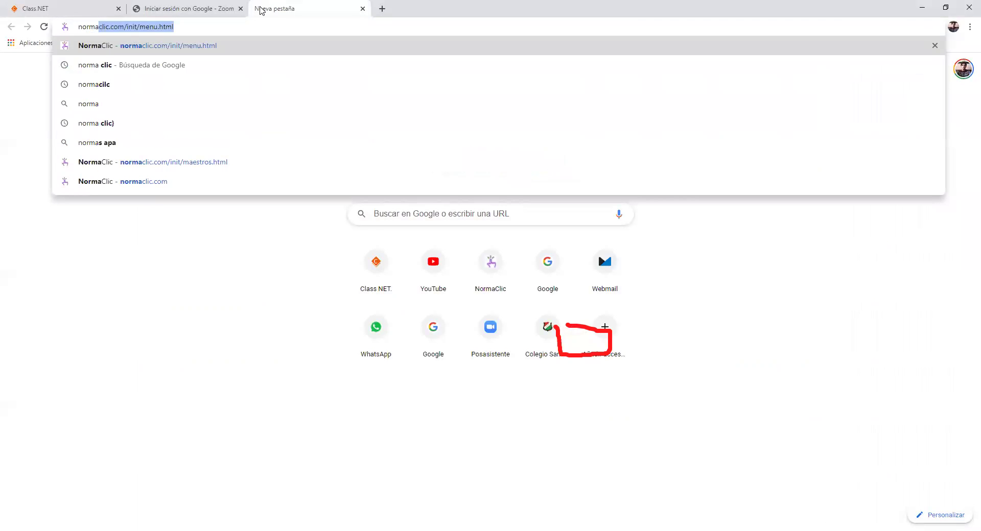
key("Return")
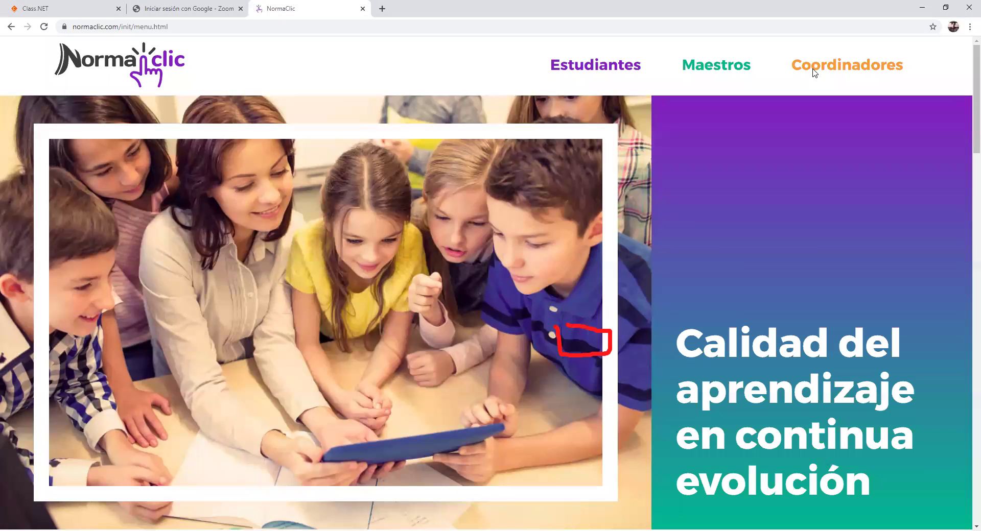
left_click(714, 76)
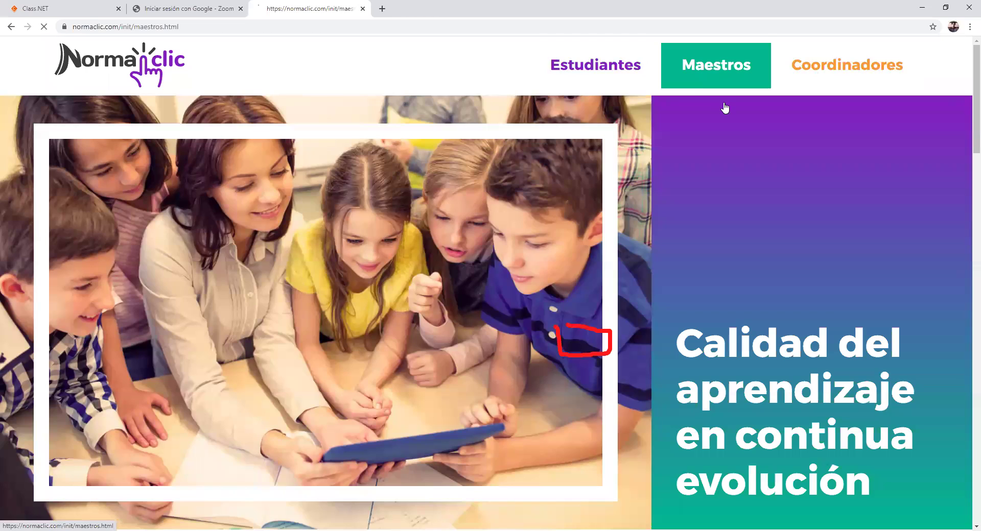
Sign in to the teacher account with the saved username and the account password
left_click(735, 153)
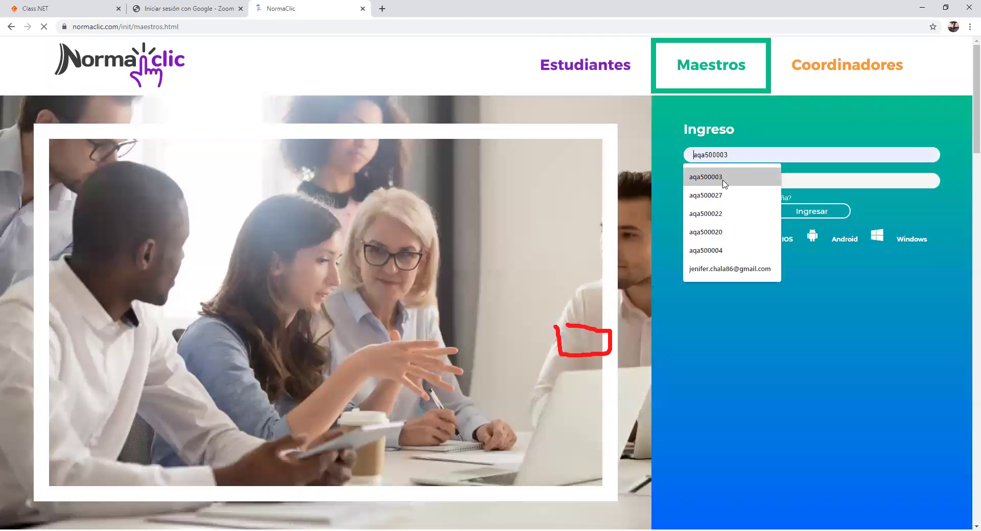
left_click(722, 232)
left_click(724, 179)
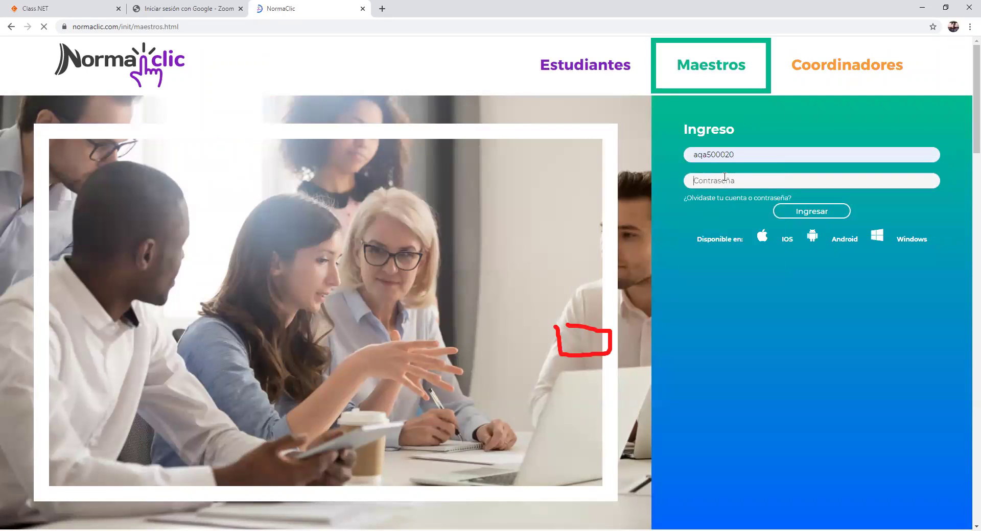
type("********")
key("Return")
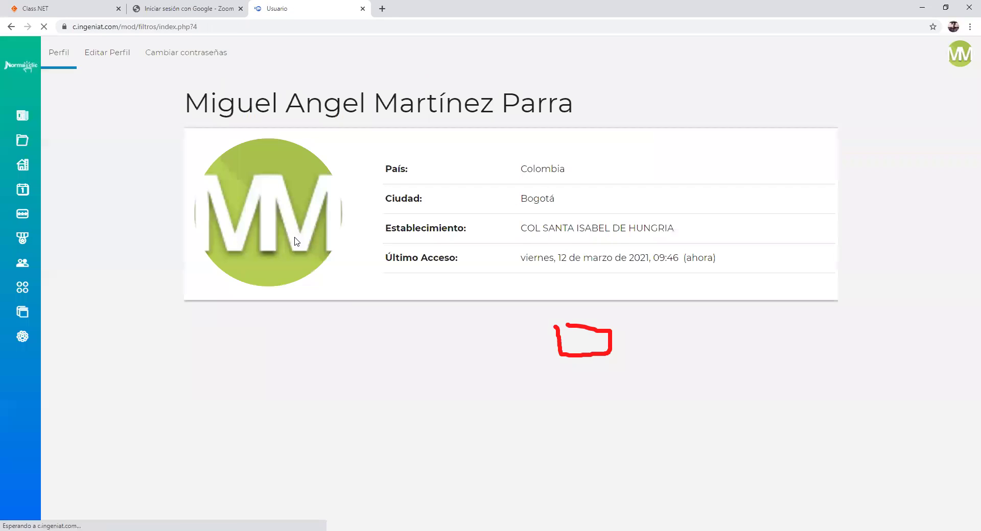
In Mis Cursos for Ciencias Naturales 8, open the grading list of the activity Educaplay (Pantallazo - 18 Febrero)
mouse_move(31, 309)
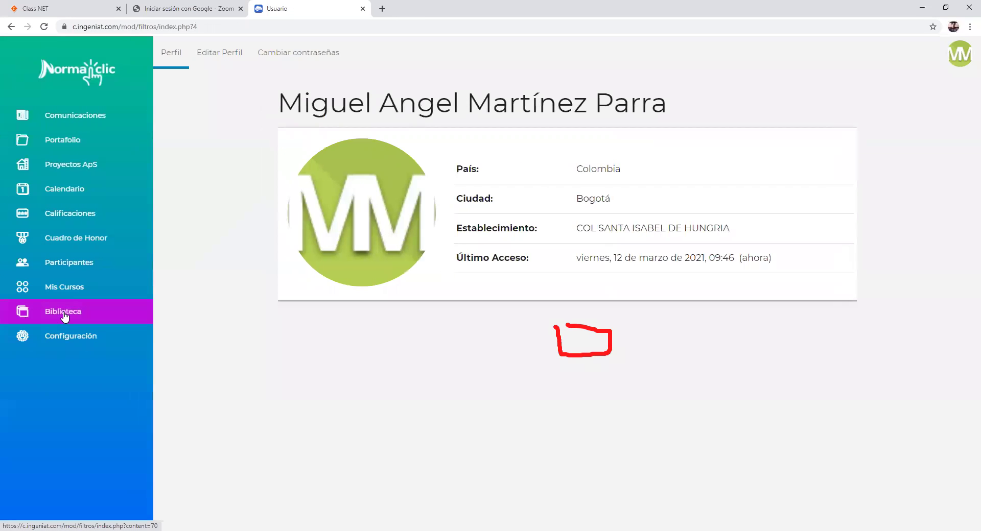
left_click(74, 292)
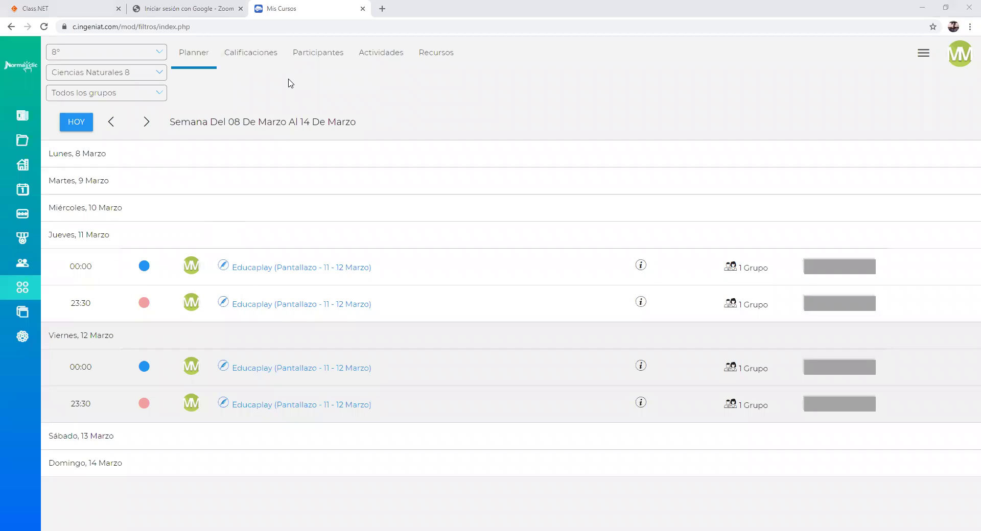
left_click(373, 53)
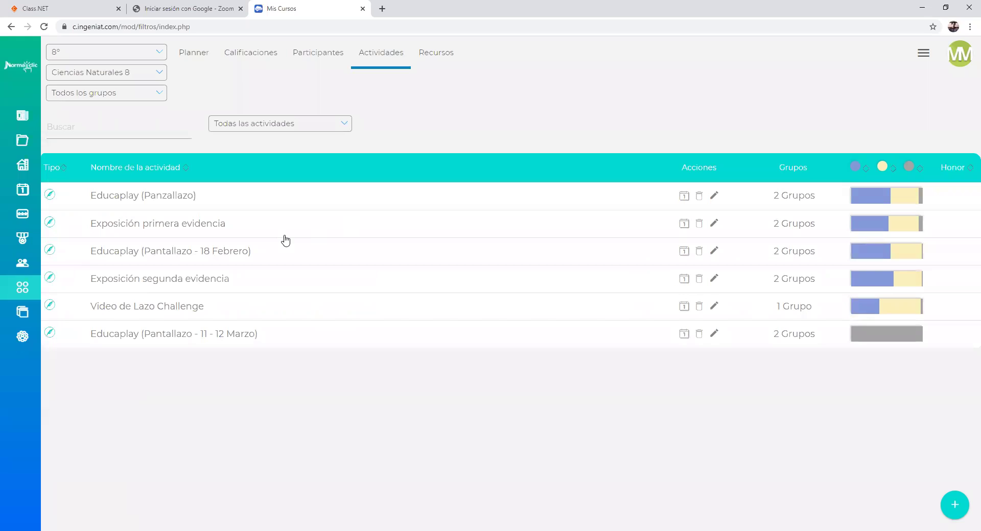
left_click(177, 256)
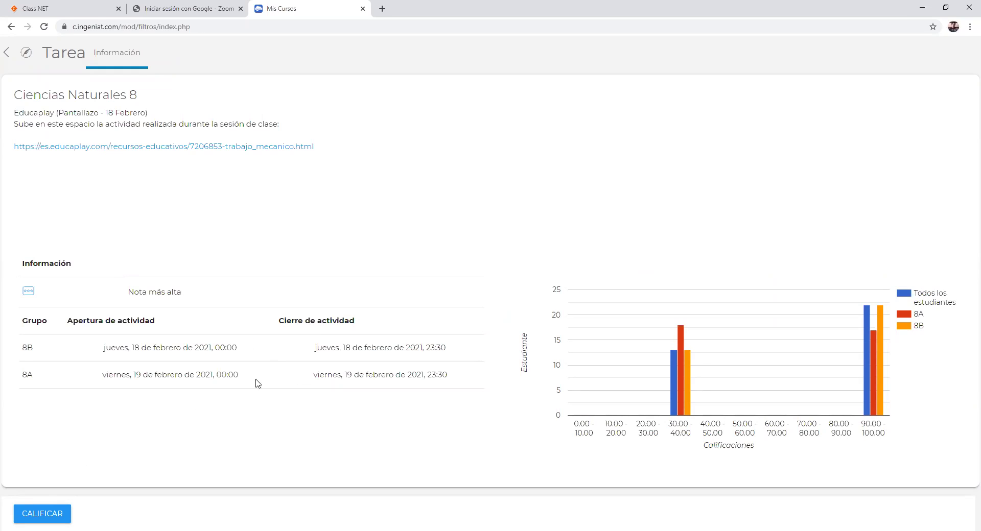
left_click(47, 513)
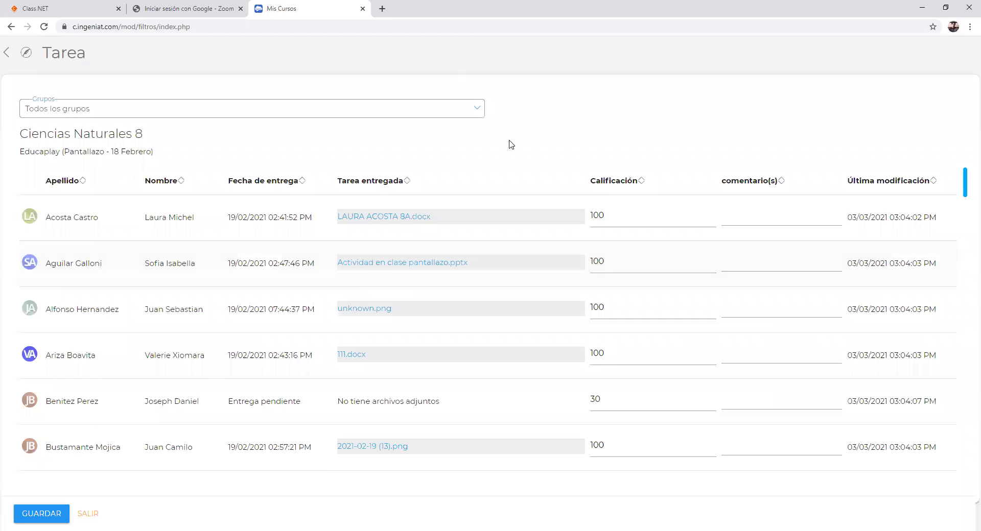
Search the grading list for the student's surname and highlight the attachment status in that student's row
scroll(459, 256, "down", 3)
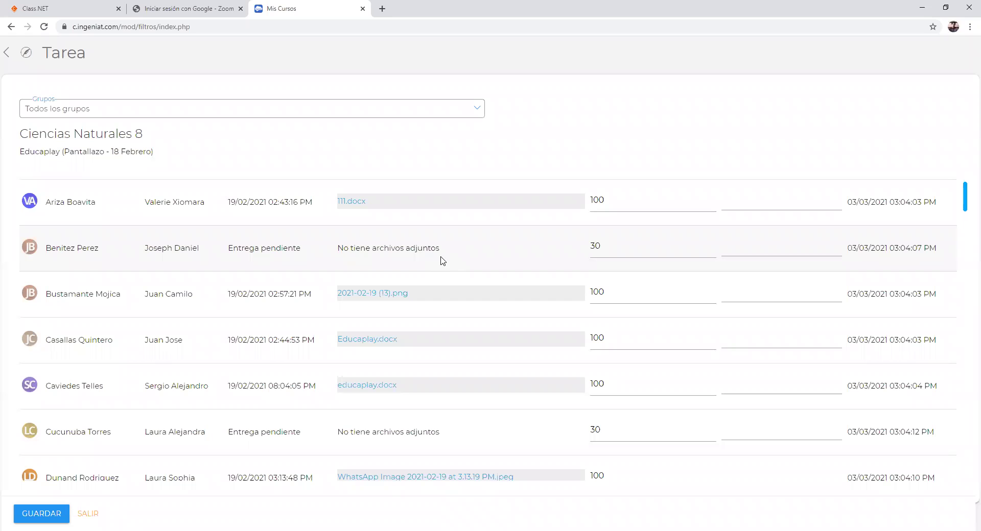
key("ctrl+f")
type("romer")
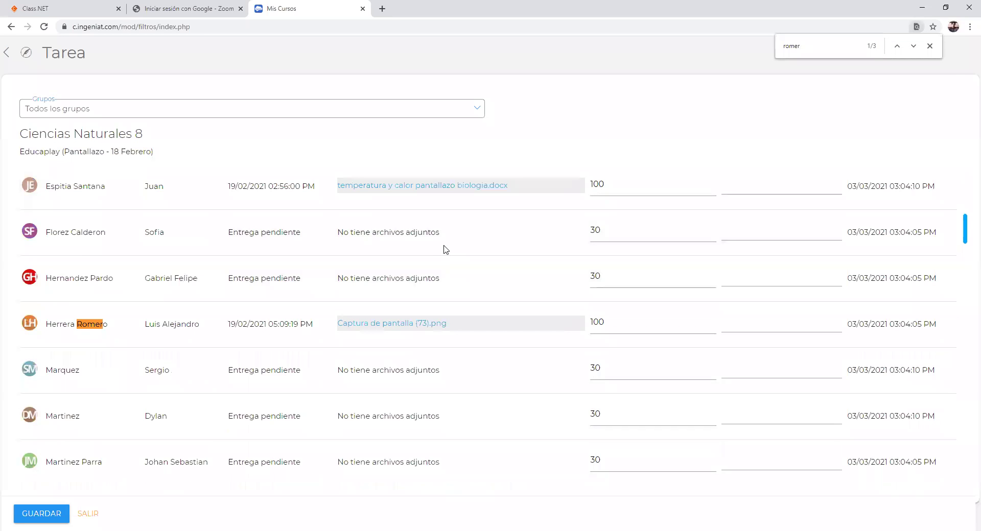
key("Return")
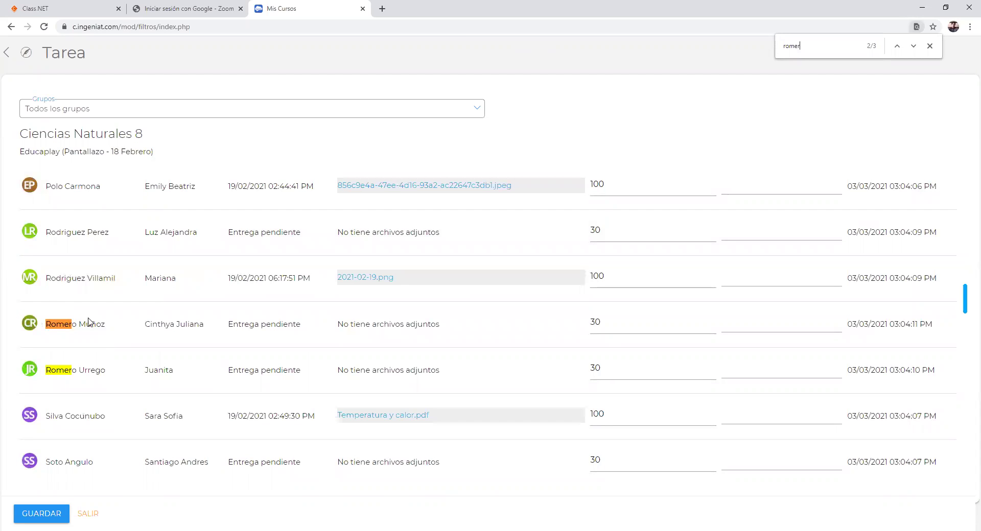
left_click_drag(46, 323, 464, 329)
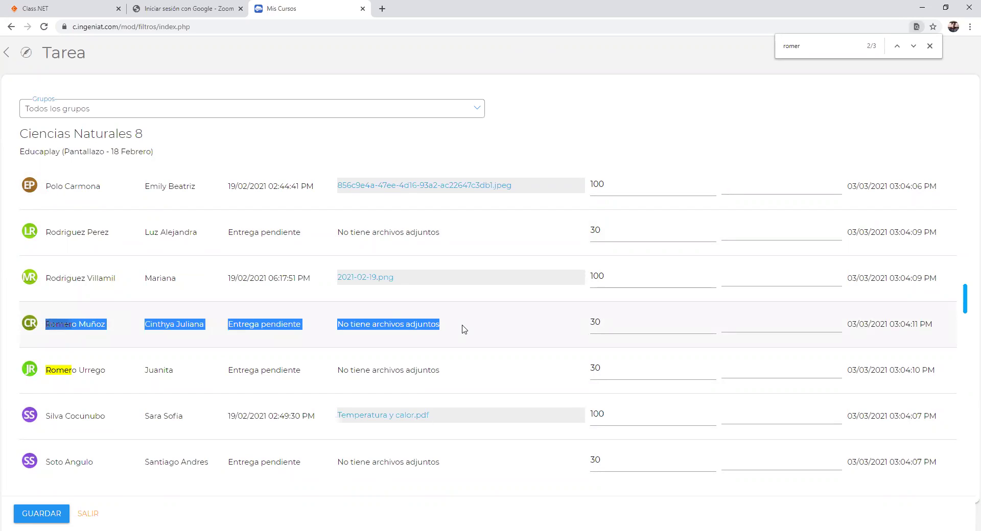
left_click(382, 323)
left_click_drag(338, 325, 444, 324)
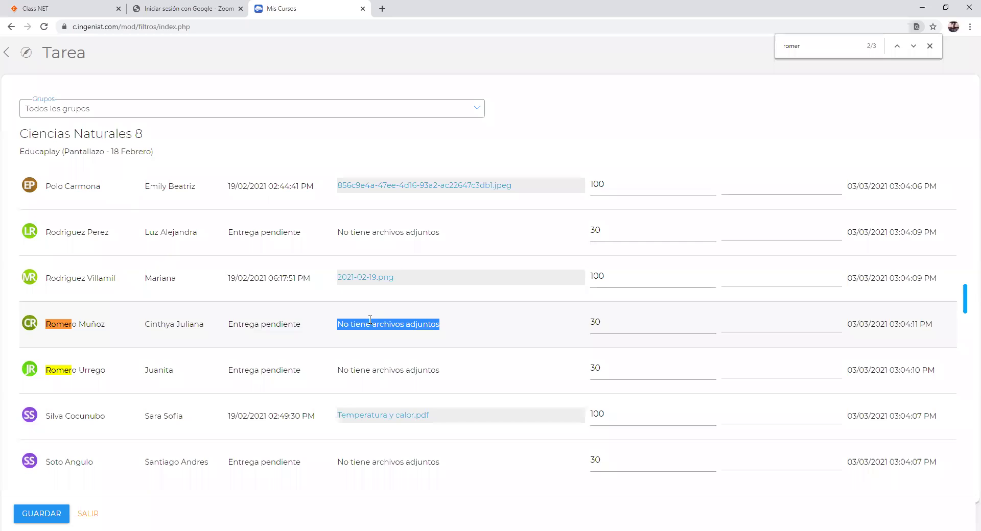
Highlight the row of another student with a pending submission, two rows above the last student before the first 100 grade
scroll(370, 322, "down", 1)
scroll(368, 327, "up", 2)
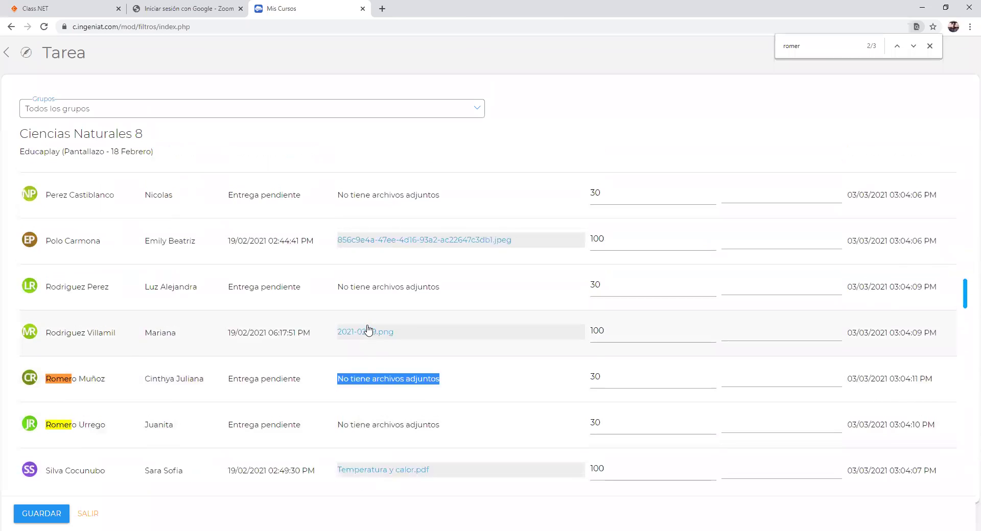
scroll(368, 329, "up", 3)
left_click_drag(43, 252, 446, 256)
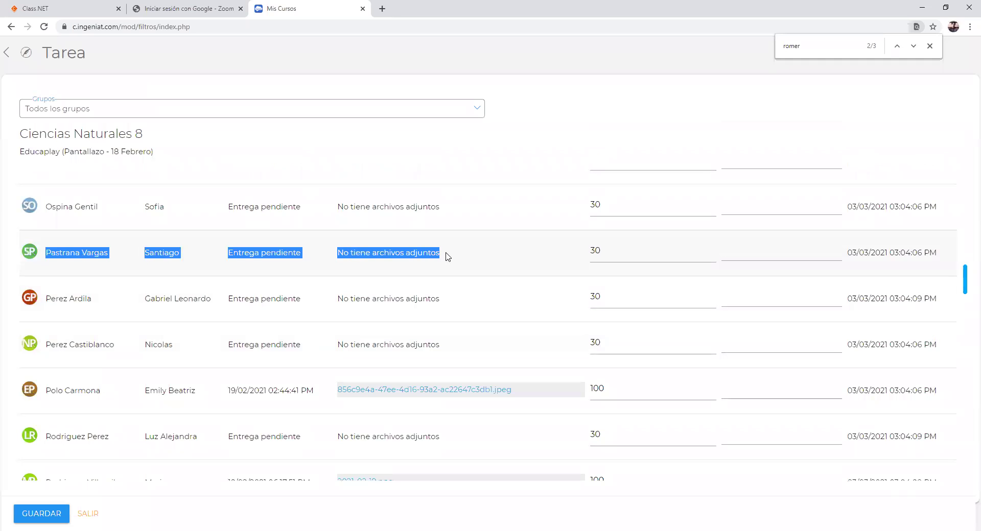
Sort the grading list of all groups by Tarea entregada in ascending order
scroll(536, 275, "up", 20)
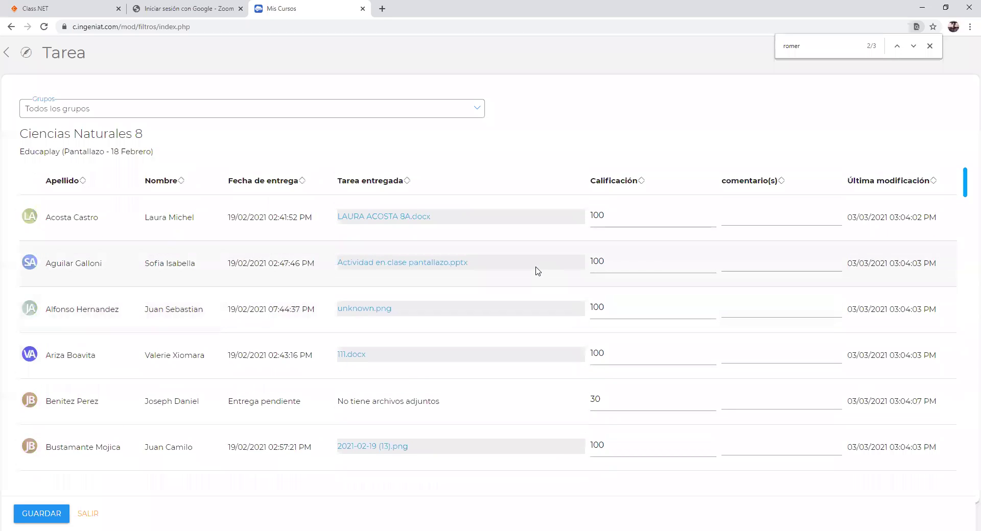
left_click(381, 181)
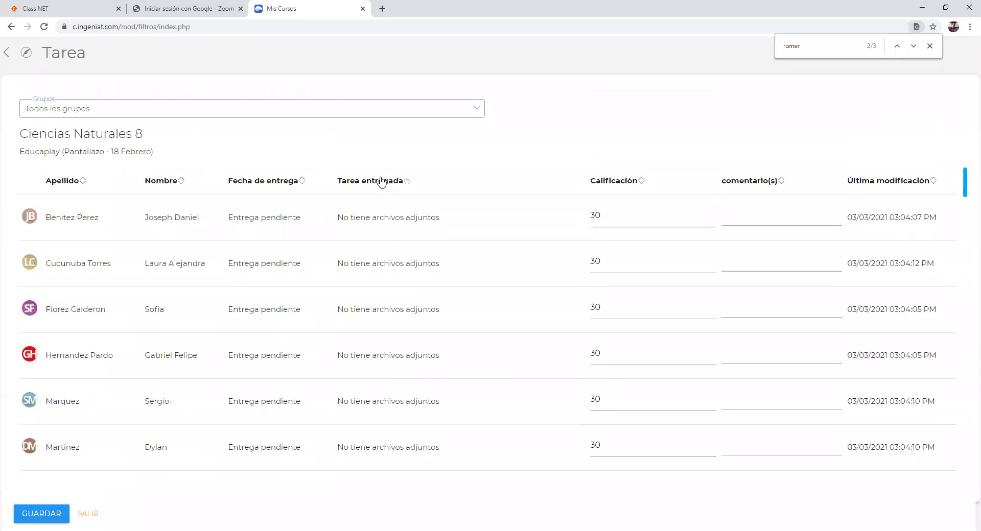
left_click(381, 181)
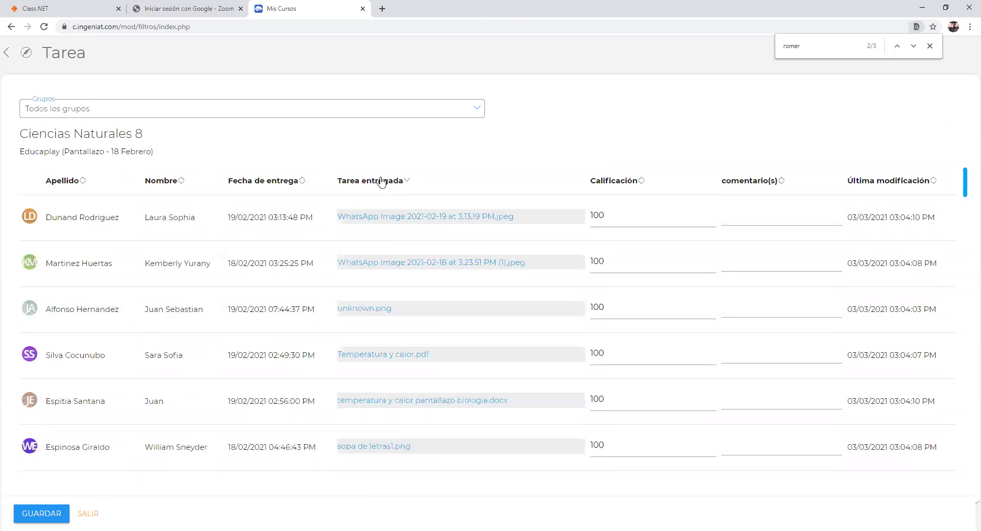
left_click(381, 181)
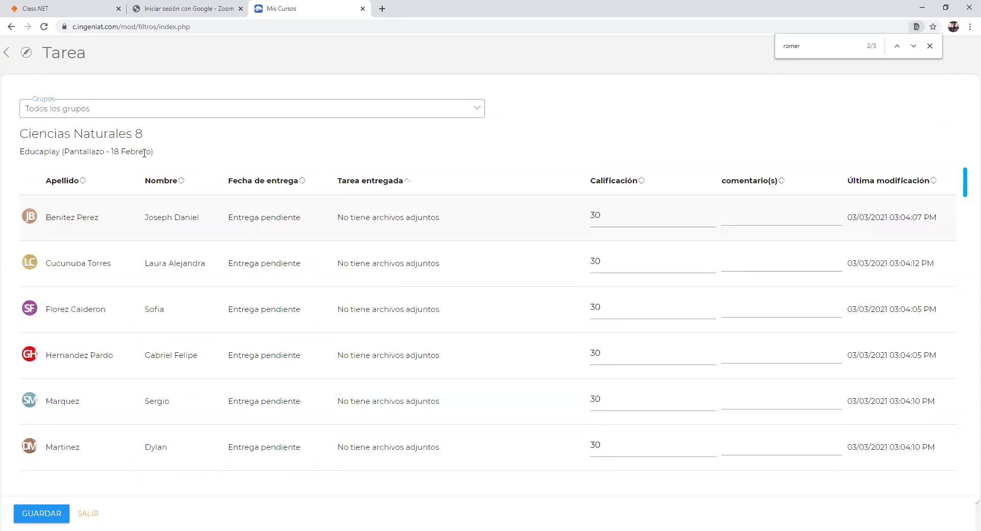
Filter the grading list to group 8A and sort it by Tarea entregada in ascending order
left_click(235, 110)
left_click(43, 164)
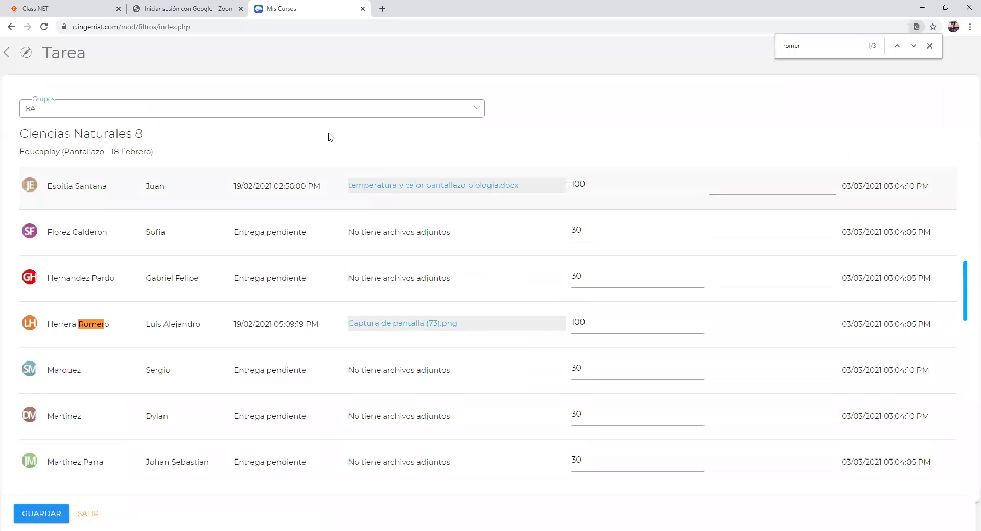
scroll(383, 214, "up", 10)
left_click(378, 184)
left_click(378, 185)
left_click(378, 185)
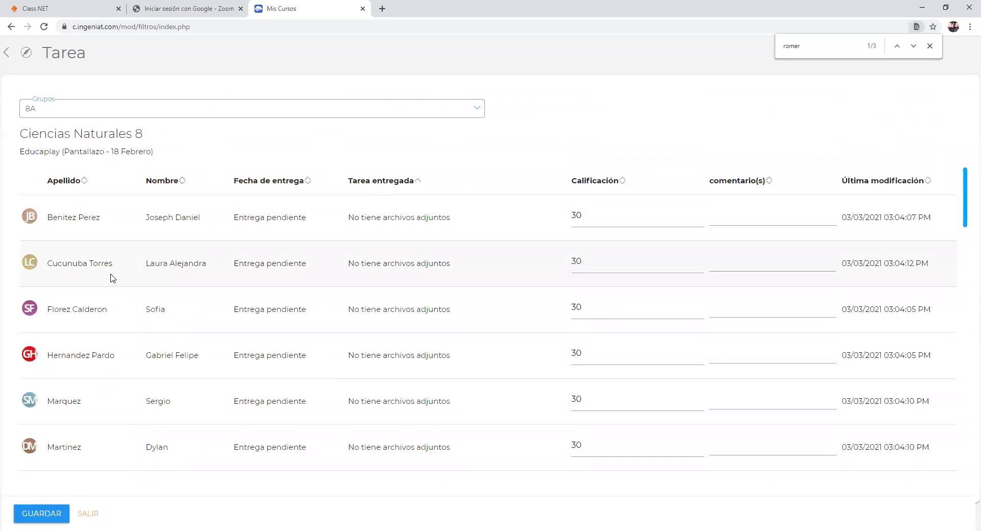
Examine the group 8A grading list for pending submissions, attached files and the grade given to each student
scroll(110, 273, "down", 1)
scroll(111, 273, "down", 4)
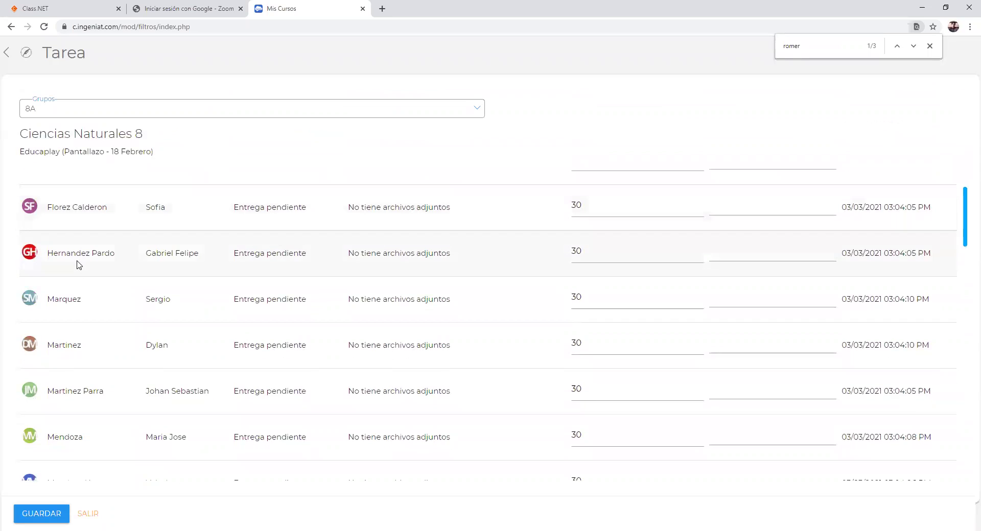
scroll(77, 265, "down", 4)
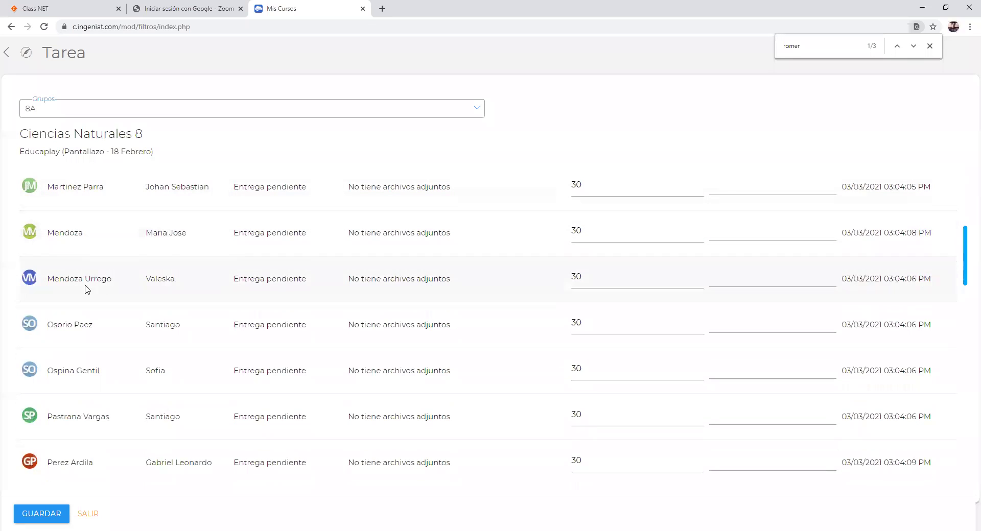
scroll(53, 274, "down", 1)
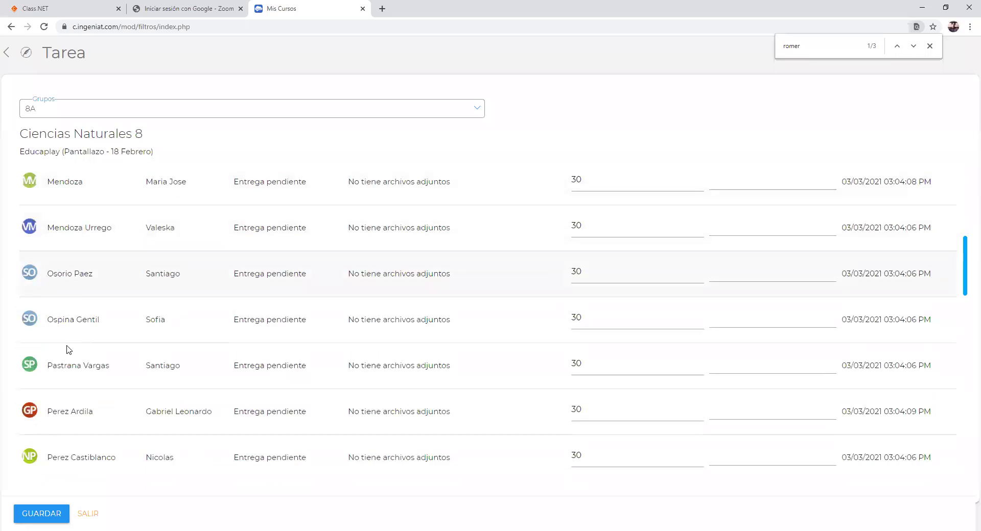
scroll(75, 360, "down", 2)
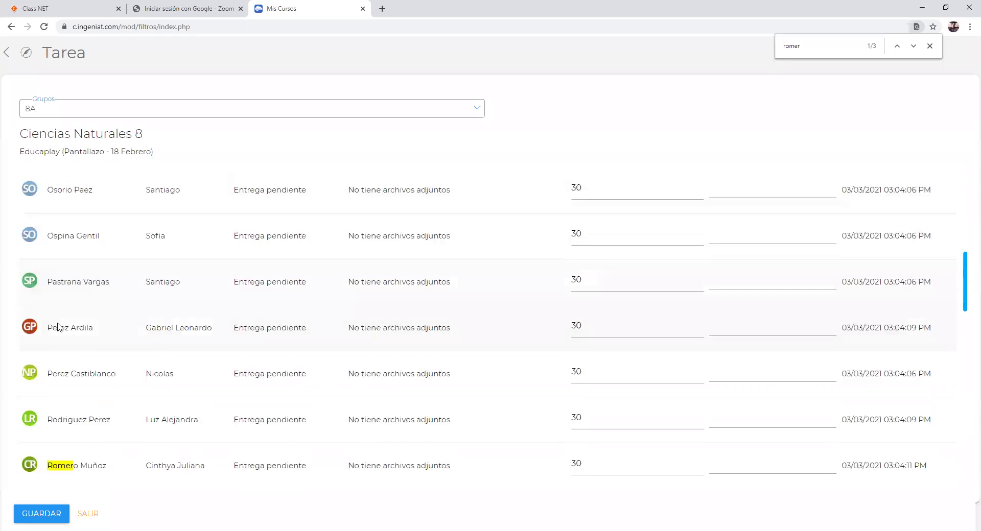
scroll(83, 309, "down", 2)
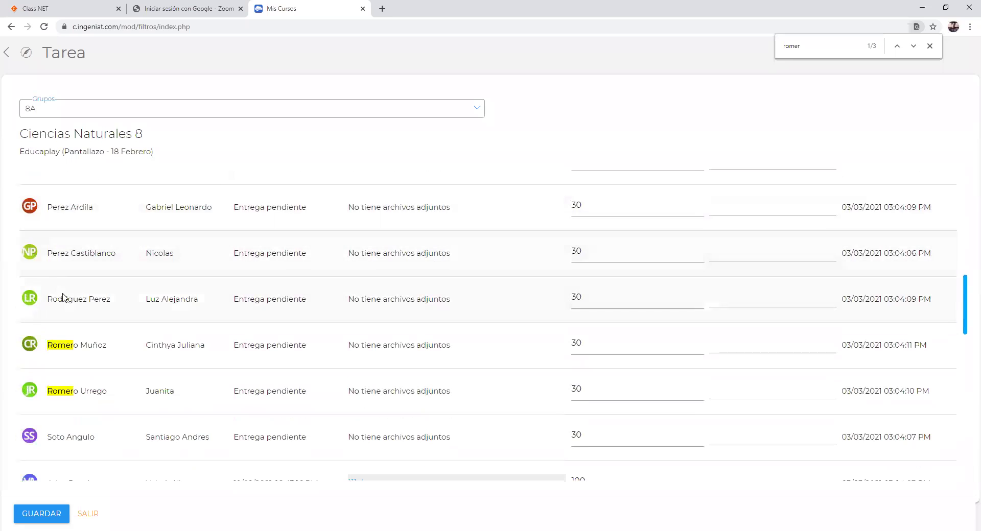
scroll(79, 341, "down", 1)
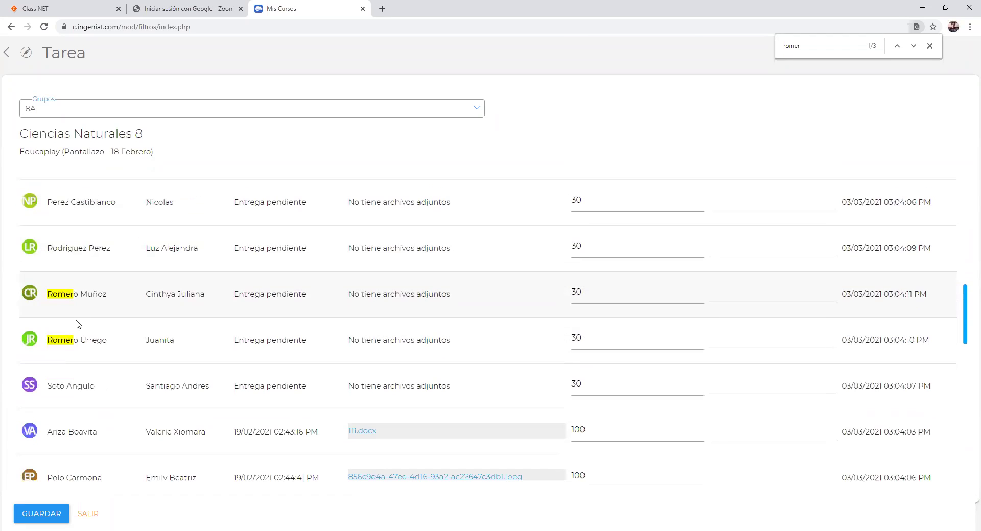
scroll(79, 368, "down", 2)
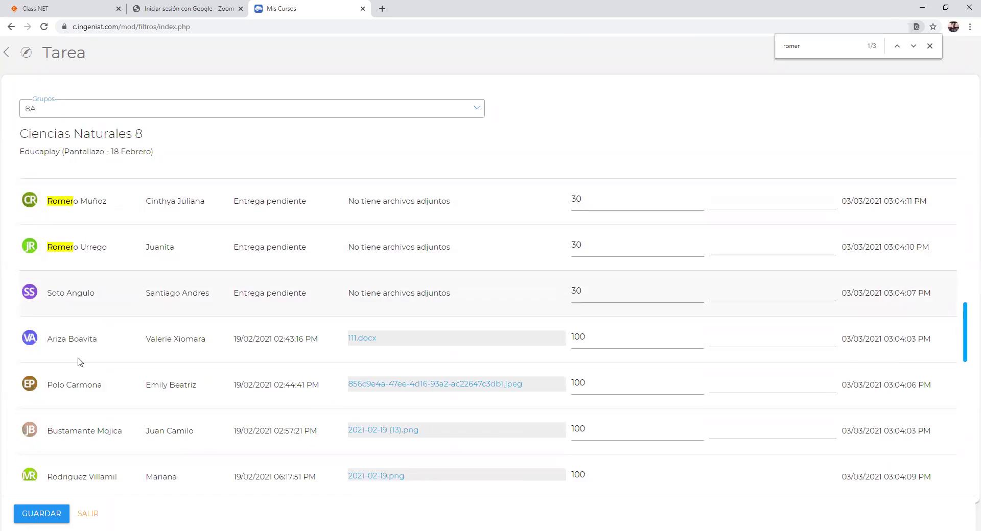
scroll(240, 351, "down", 10)
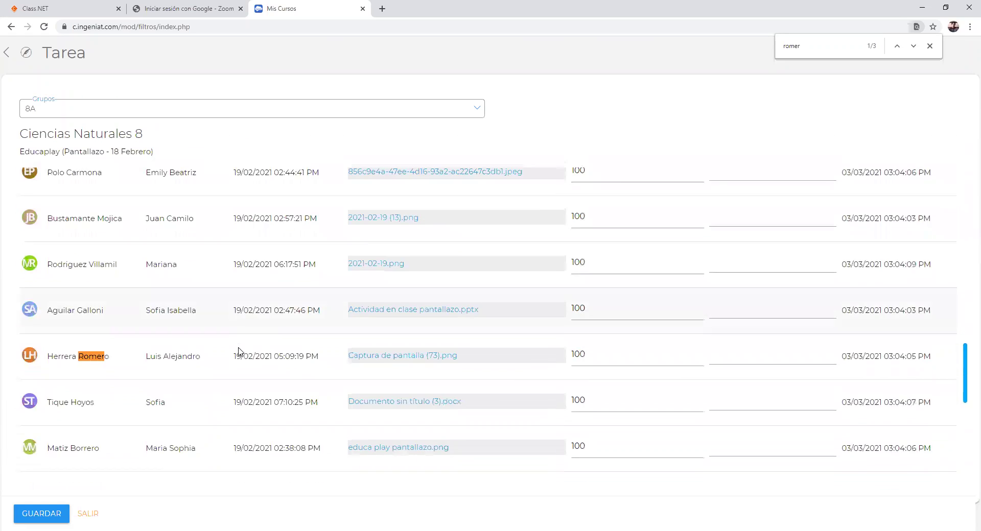
scroll(242, 349, "down", 2)
scroll(257, 326, "up", 20)
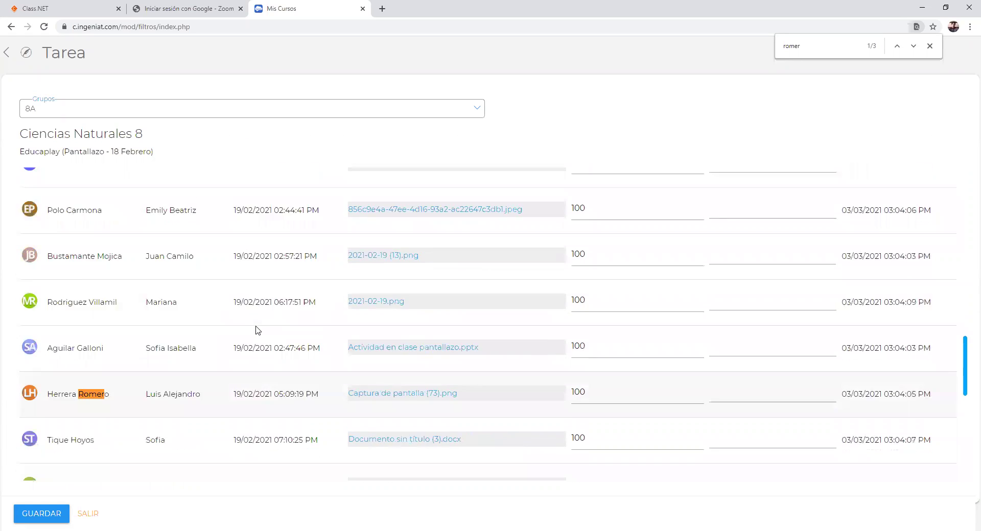
scroll(257, 329, "up", 5)
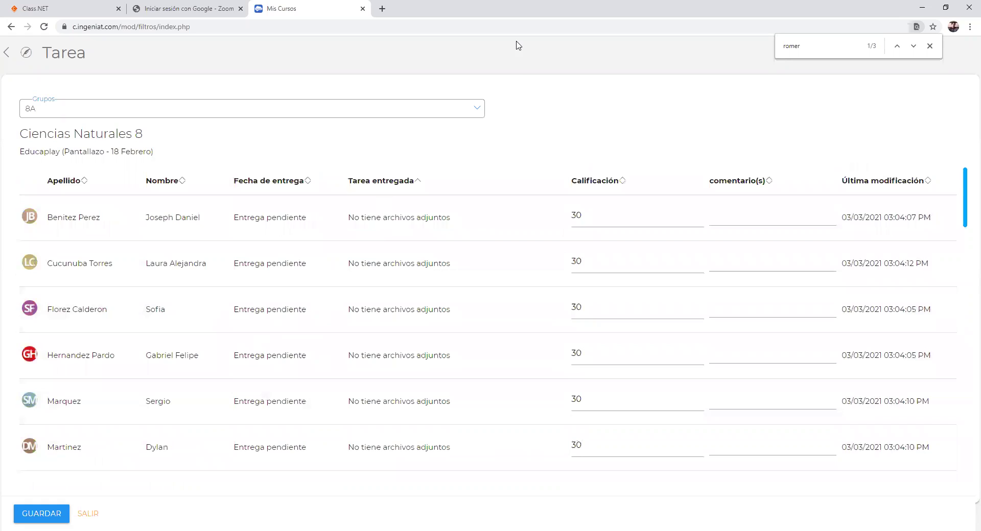
Switch to Class.NET and view the planned learning evidences for Biología Integrada II in grade Octavo
left_click(595, 183)
key("alt+Tab")
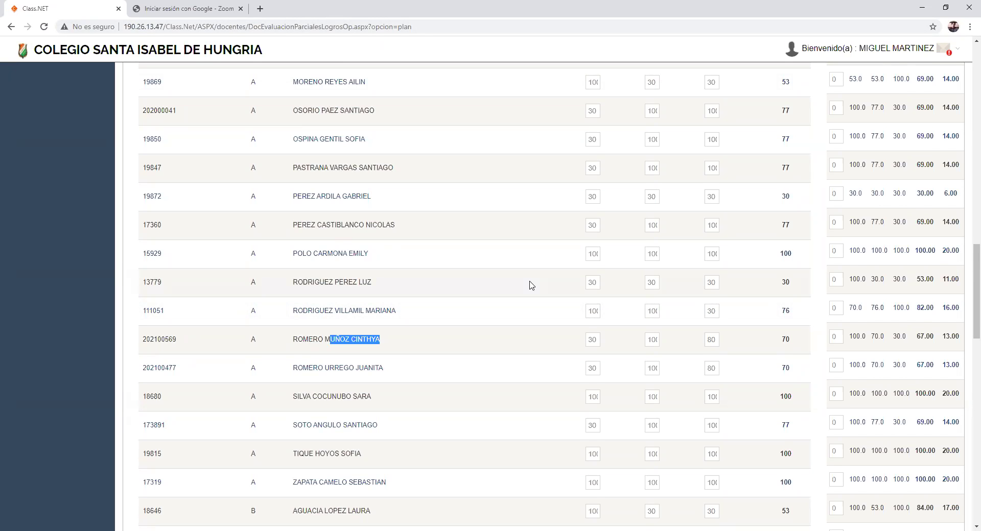
scroll(531, 285, "up", 20)
scroll(531, 285, "up", 3)
scroll(764, 291, "down", 3)
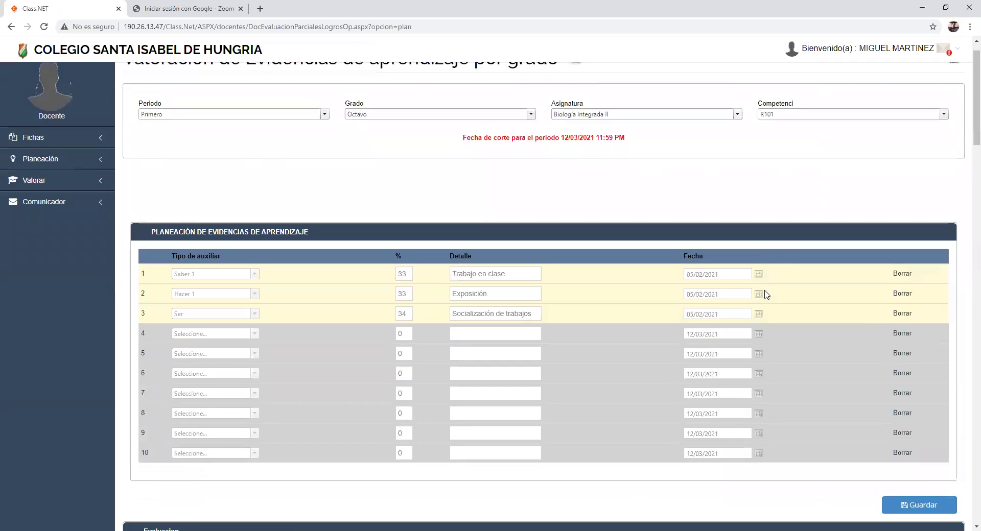
Return to the Class.NET start menu and open the Informe académico page
scroll(656, 135, "up", 2)
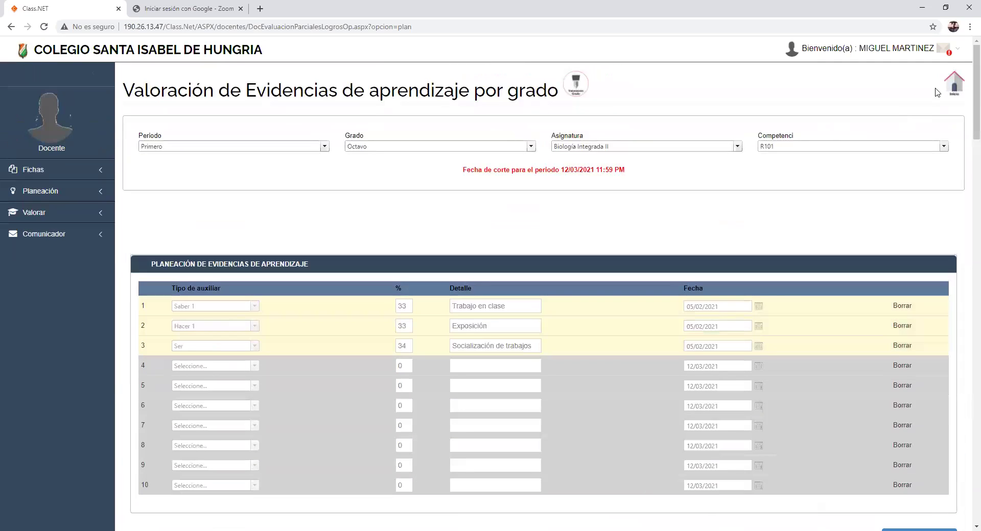
left_click(955, 87)
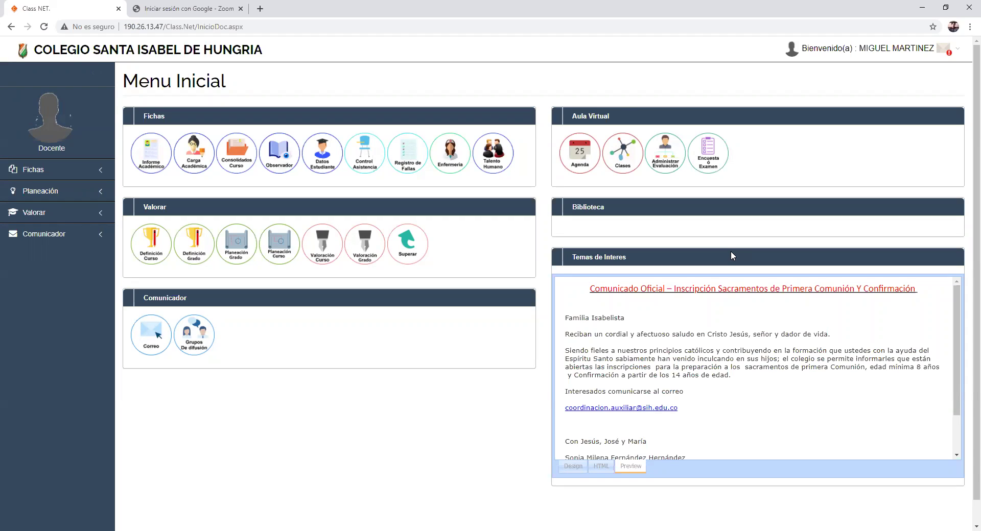
left_click(148, 156)
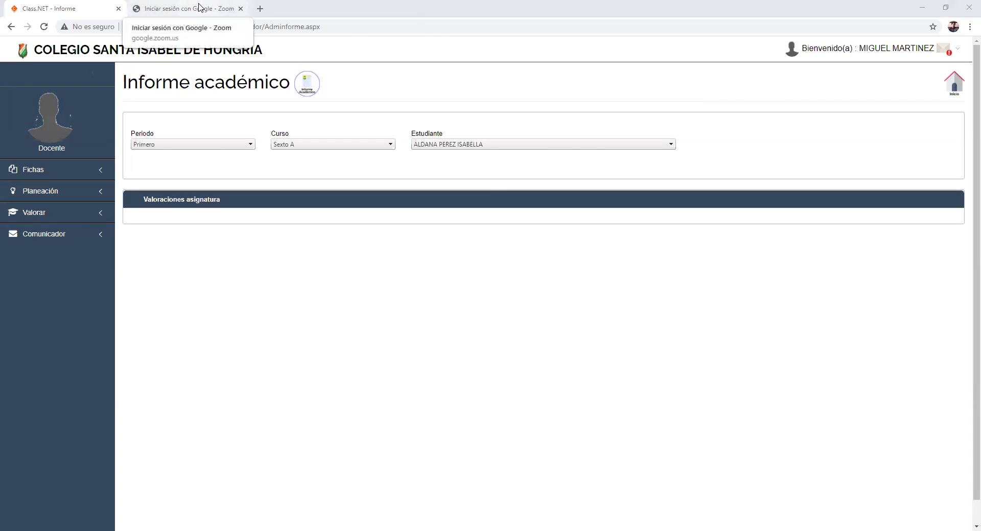
Load google.com in place of the Zoom sign-in page and close the Class.NET page
left_click(199, 7)
triple_click(186, 27)
type("googl")
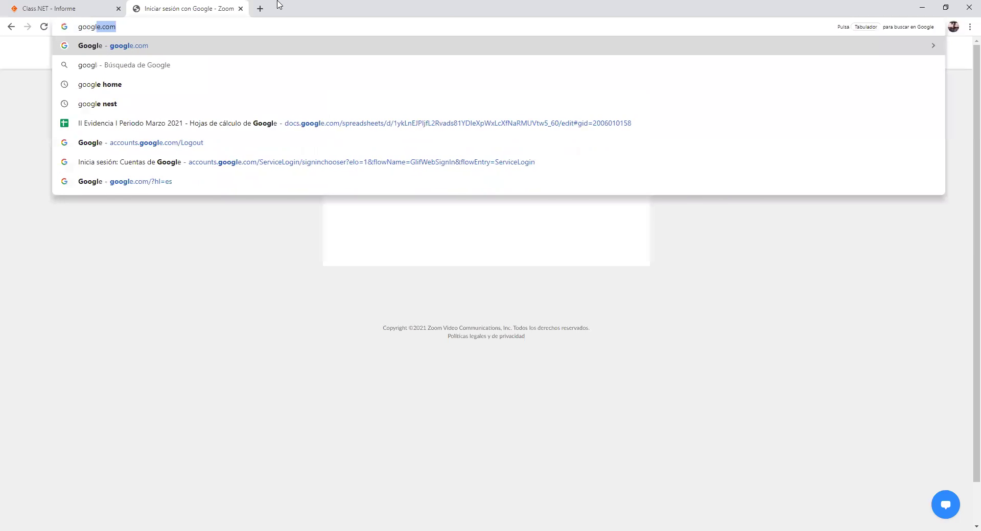
key("Return")
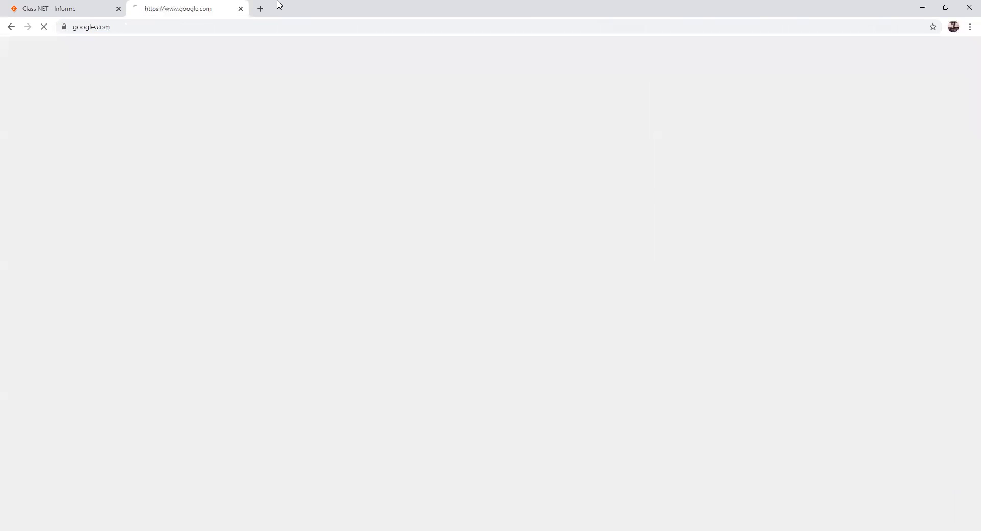
left_click(70, 10)
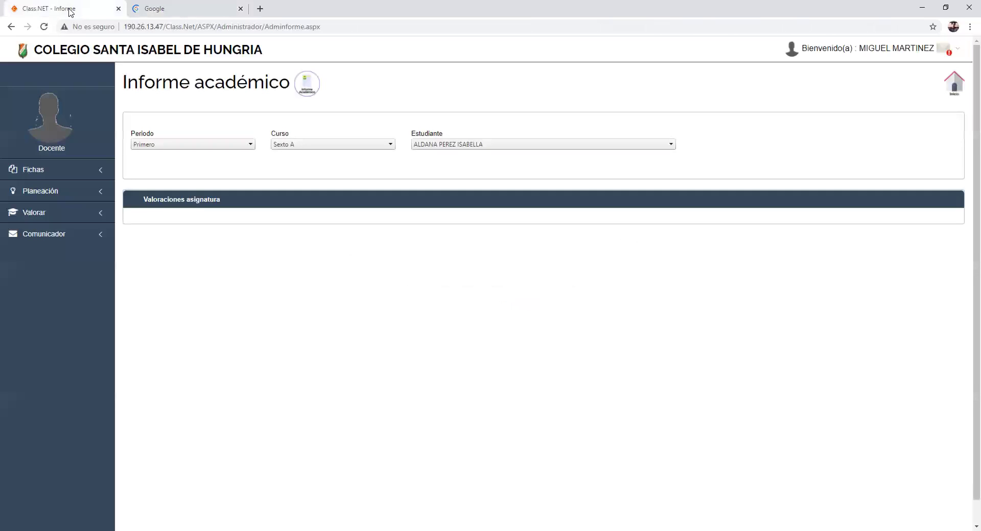
left_click(118, 8)
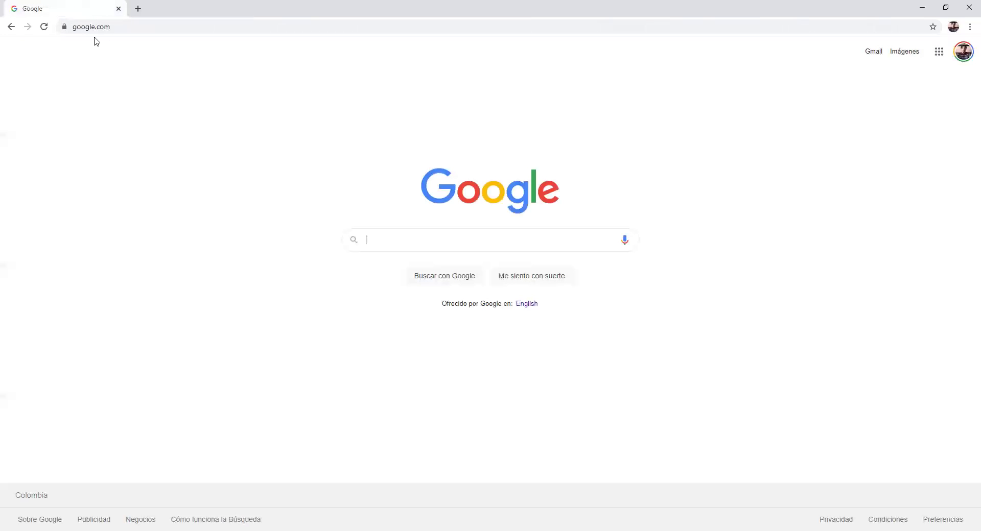